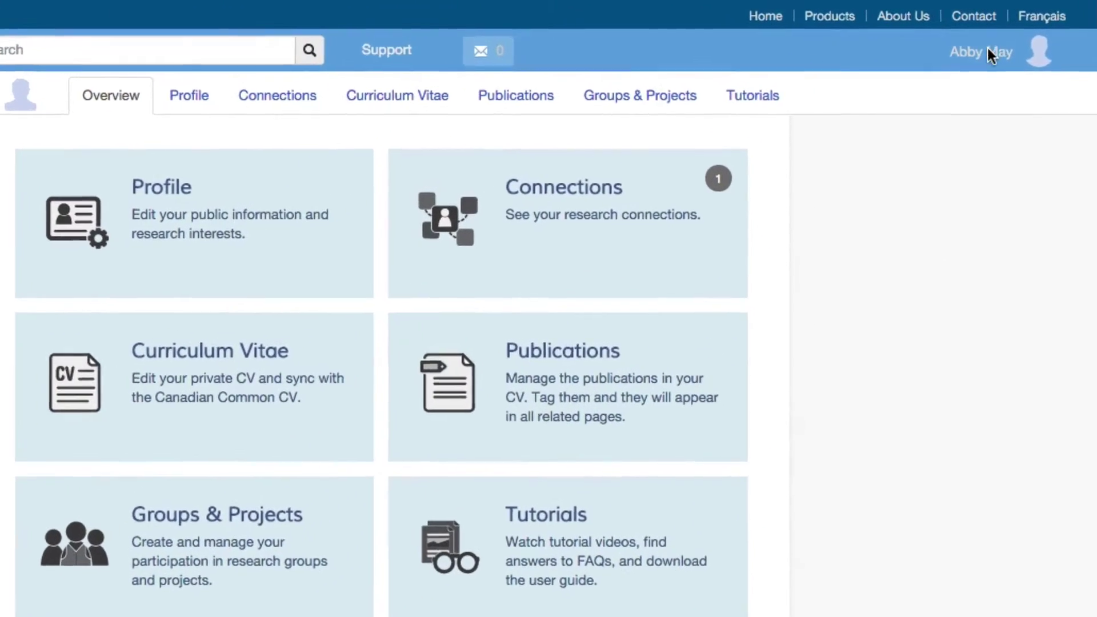
{"action": "left_click", "coordinate": [984, 51]}
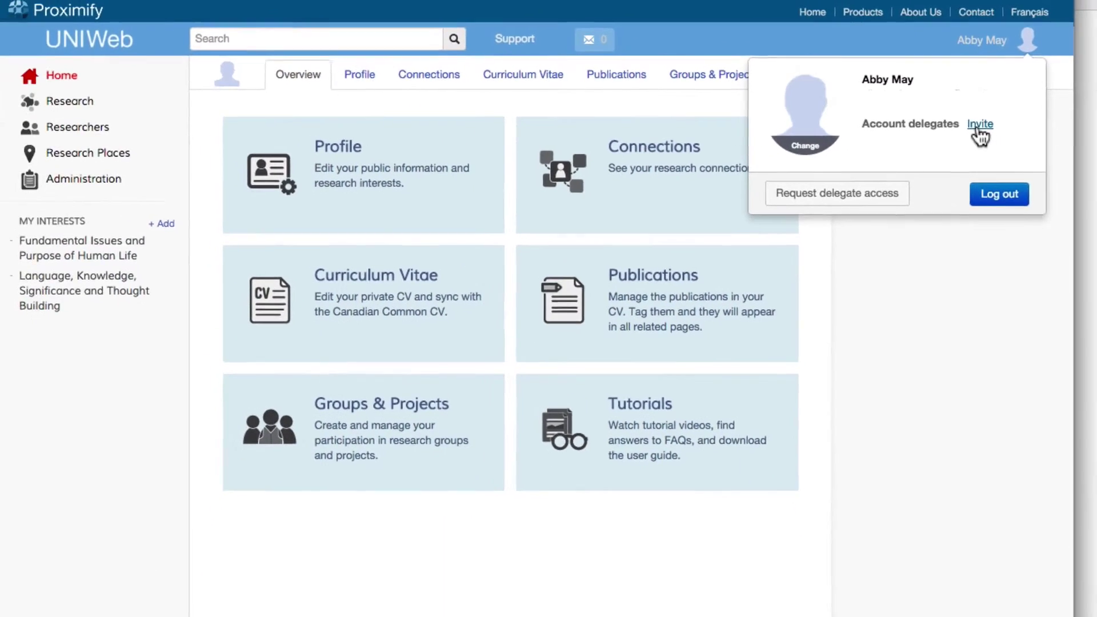
{"action": "left_click", "coordinate": [978, 136]}
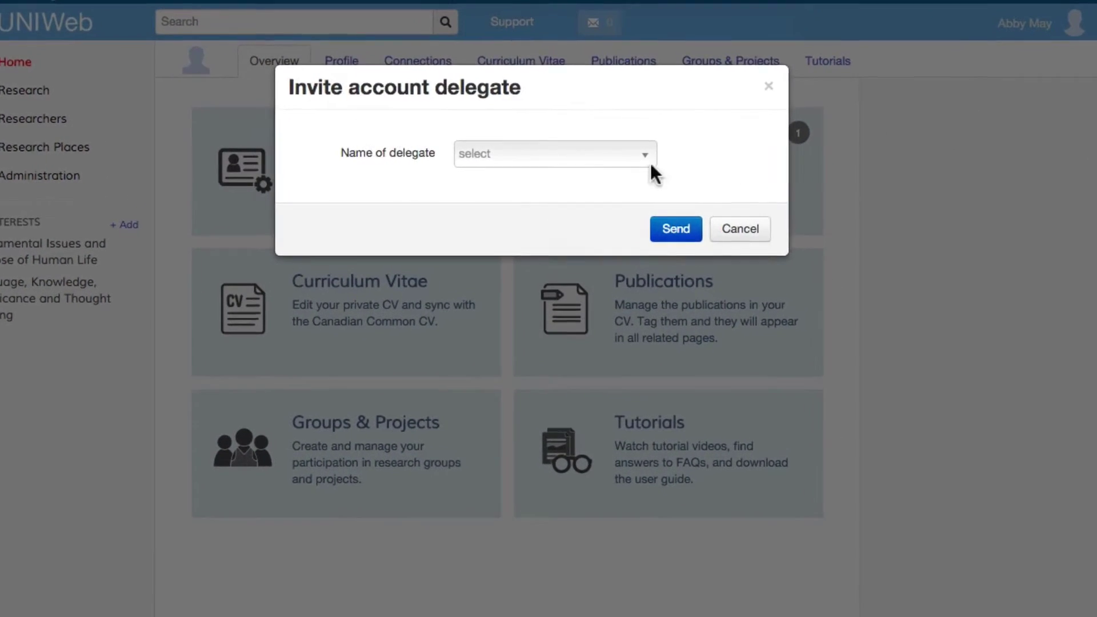
{"action": "left_click", "coordinate": [646, 157]}
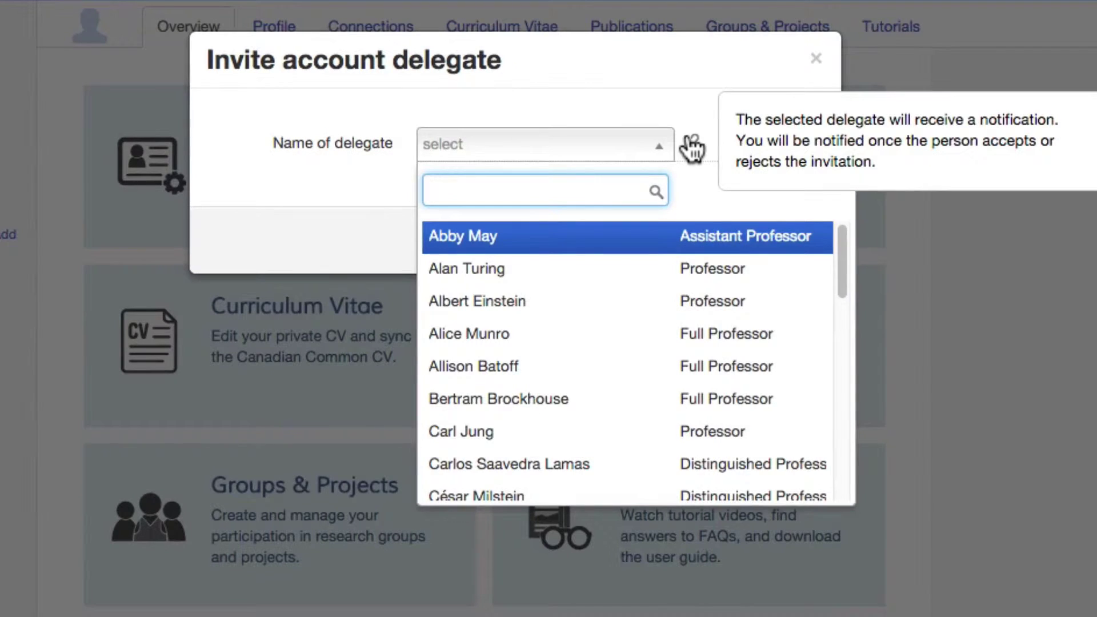
{"action": "type", "text": "john"}
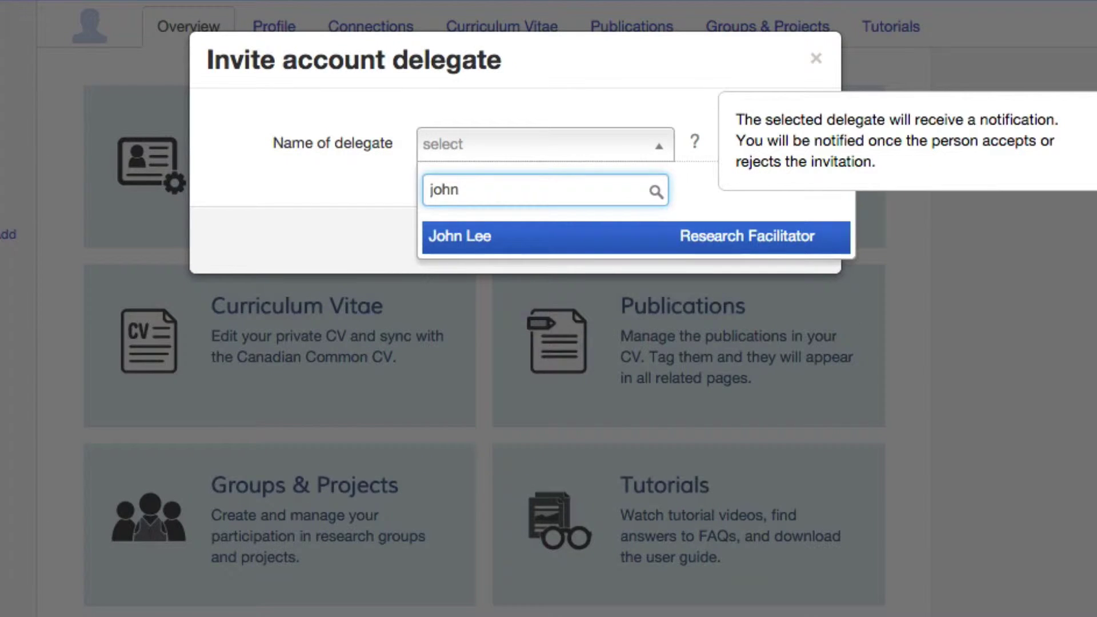
{"action": "key", "text": "Return"}
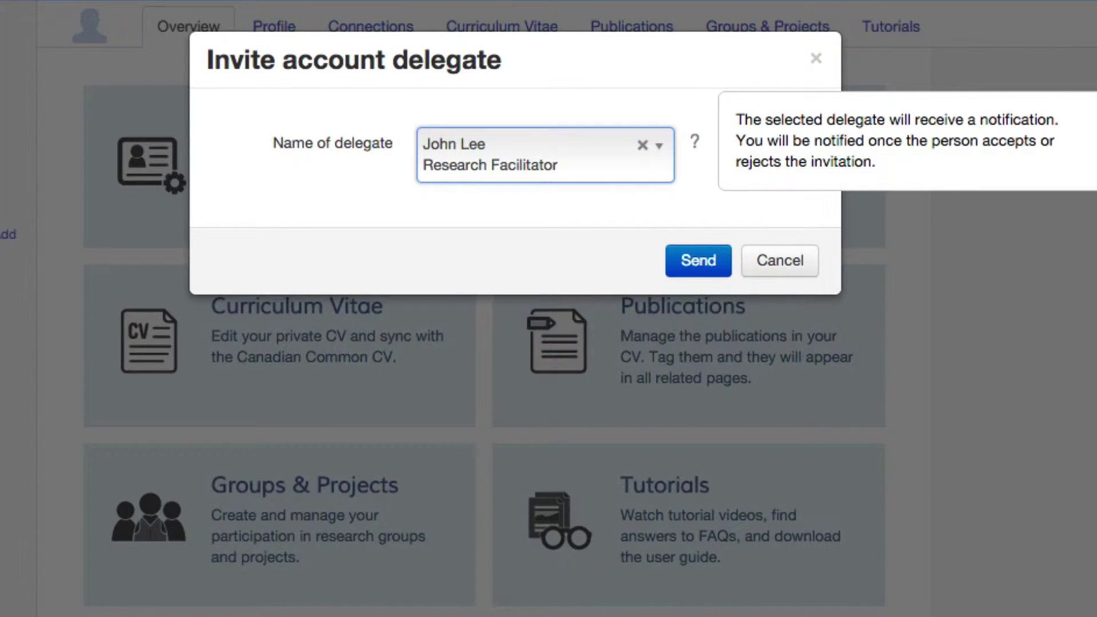
{"action": "left_click", "coordinate": [698, 262]}
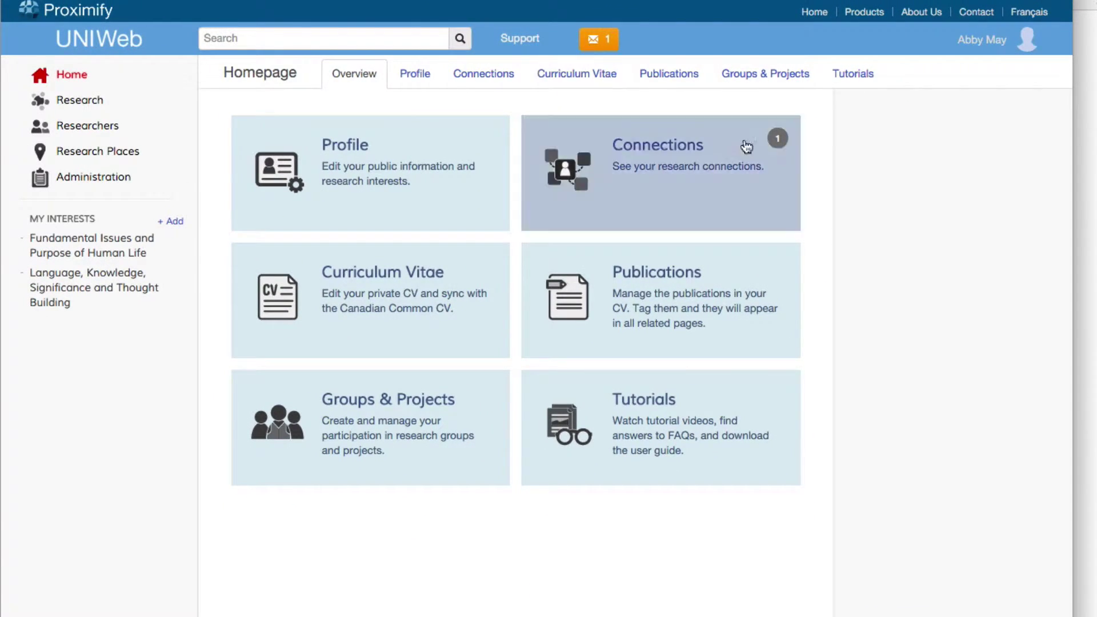
{"action": "left_click", "coordinate": [977, 43]}
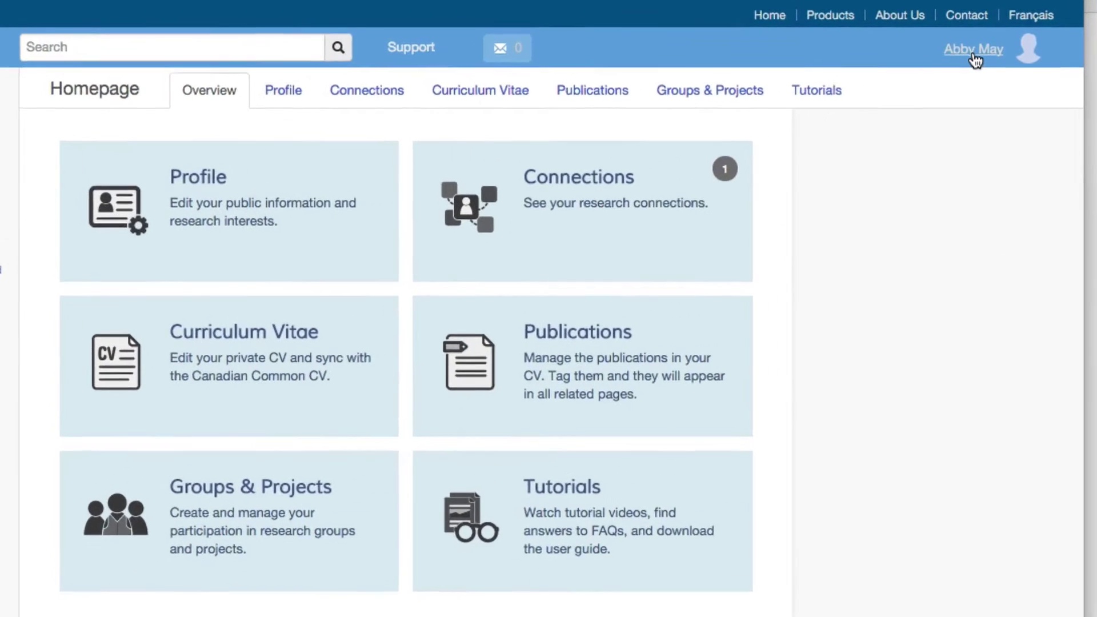
{"action": "left_click", "coordinate": [982, 42]}
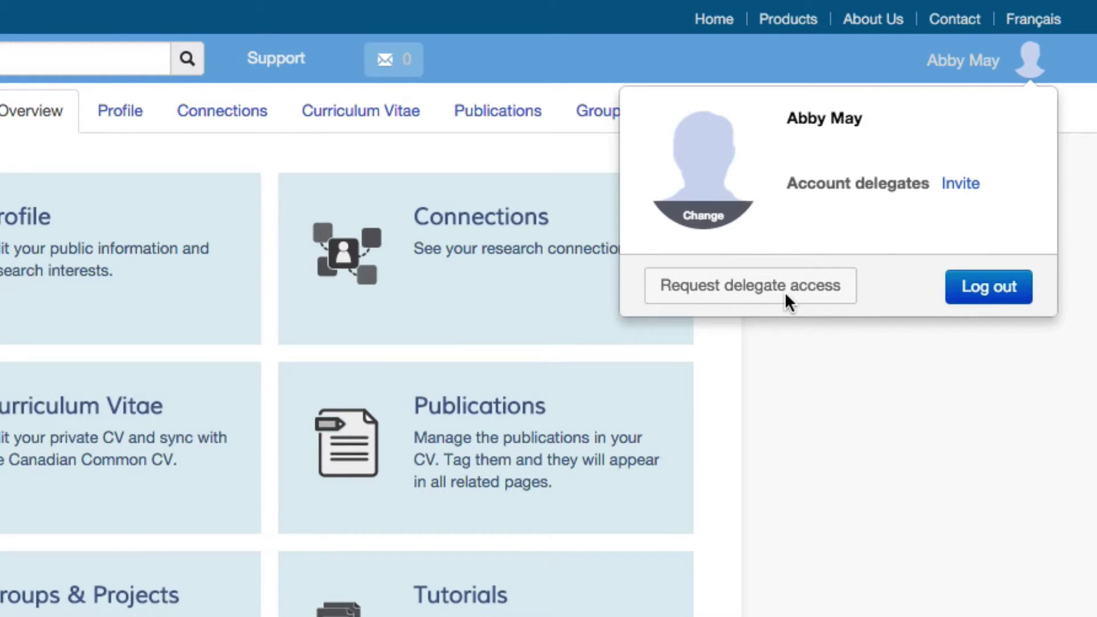
{"action": "left_click", "coordinate": [784, 291]}
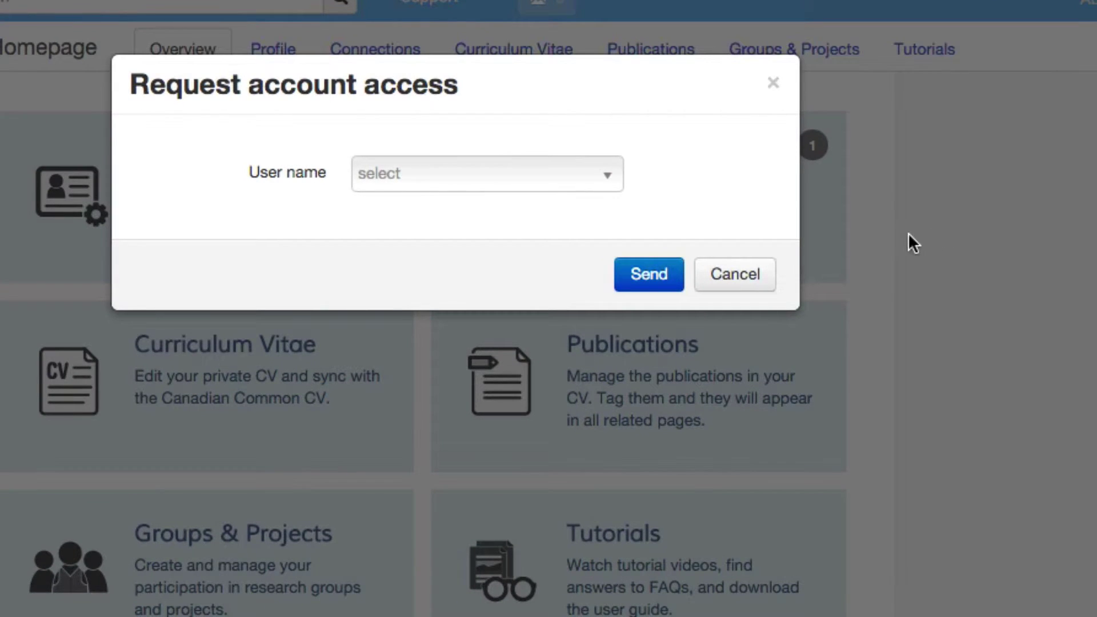
{"action": "left_click", "coordinate": [608, 184]}
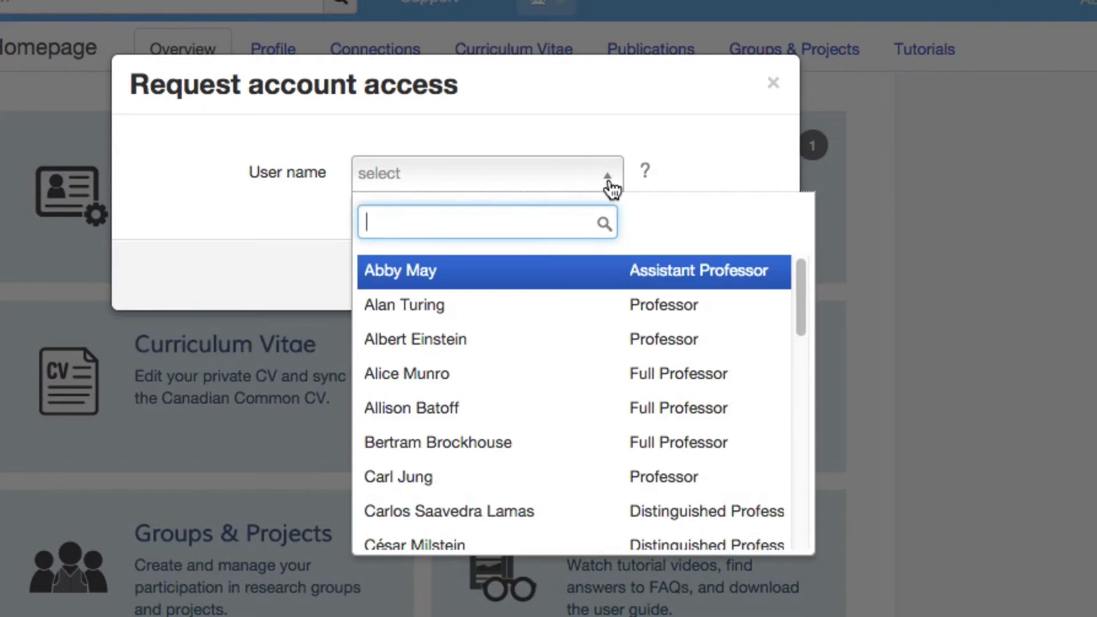
{"action": "type", "text": "john"}
{"action": "left_click", "coordinate": [665, 271]}
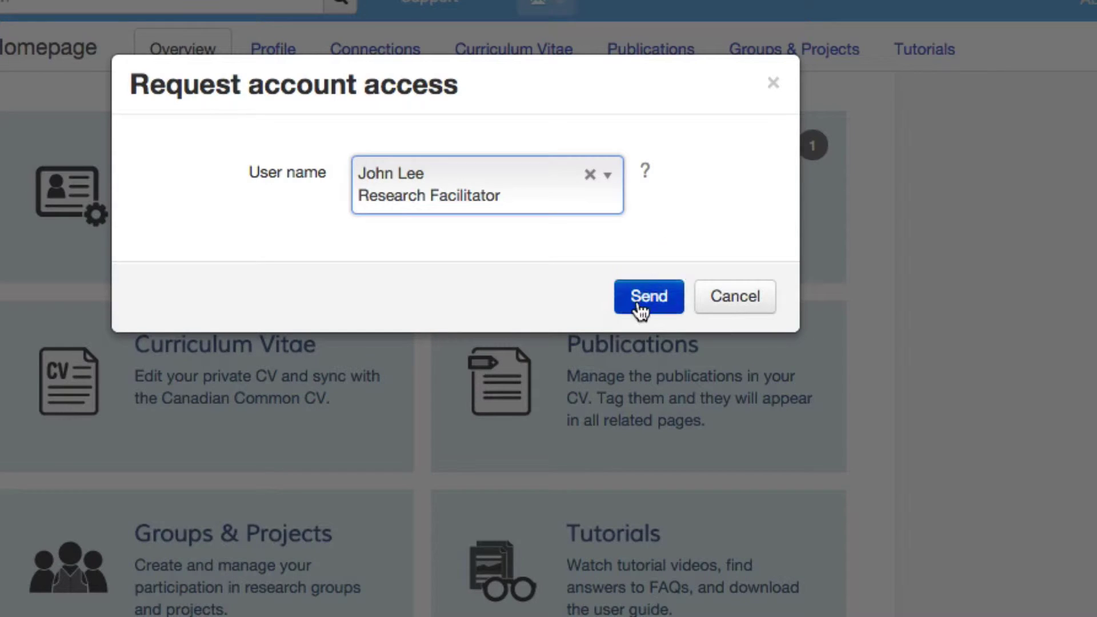
{"action": "left_click", "coordinate": [648, 294]}
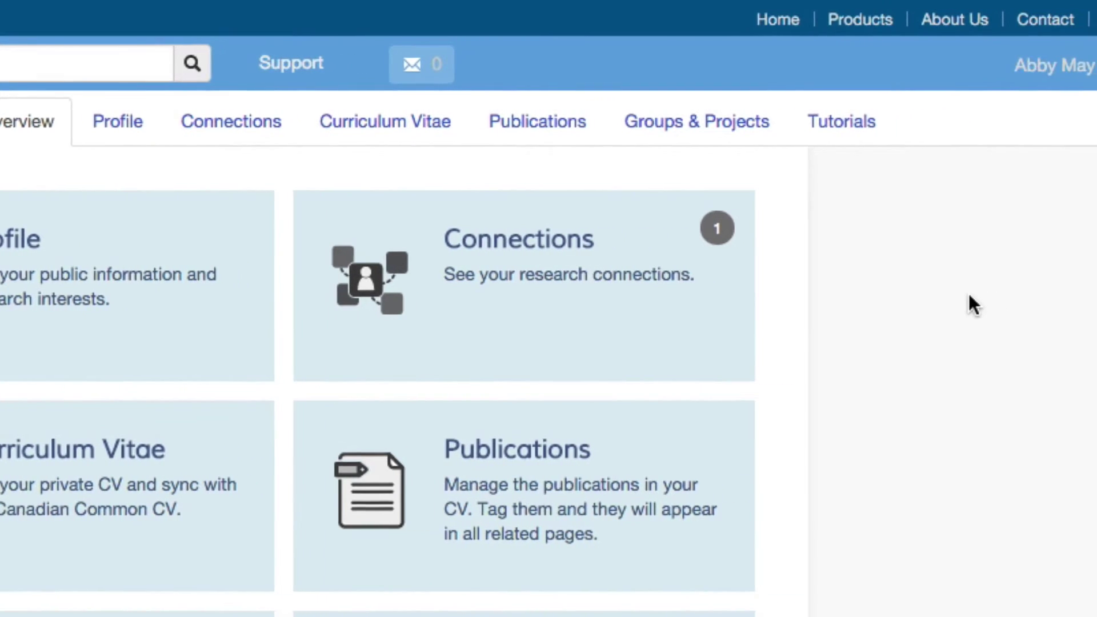
{"action": "left_click", "coordinate": [960, 66]}
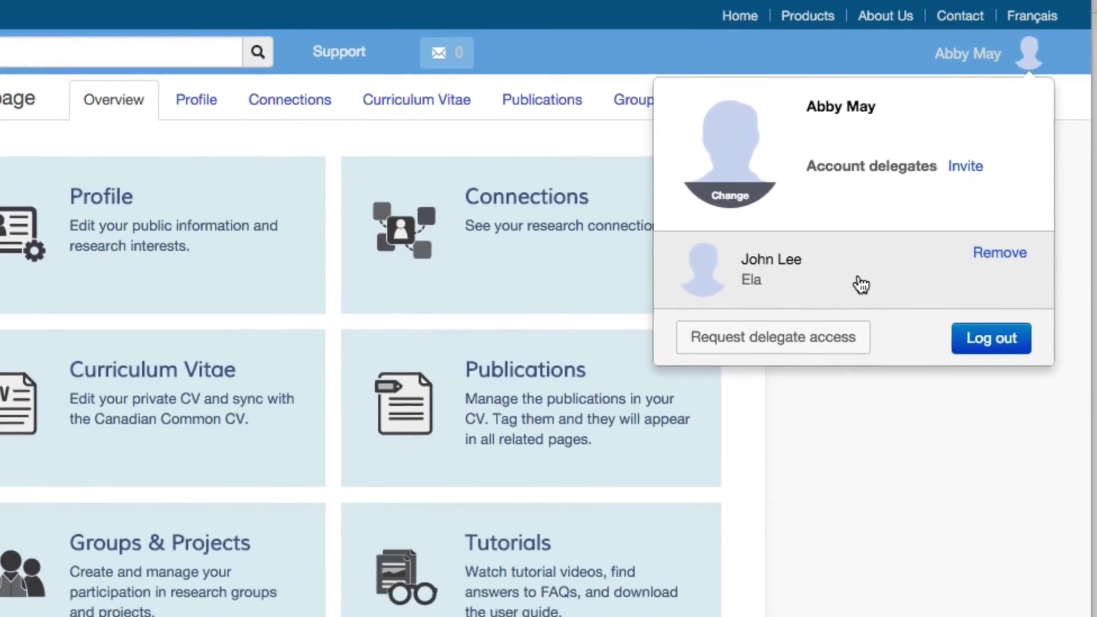
{"action": "left_click", "coordinate": [861, 285]}
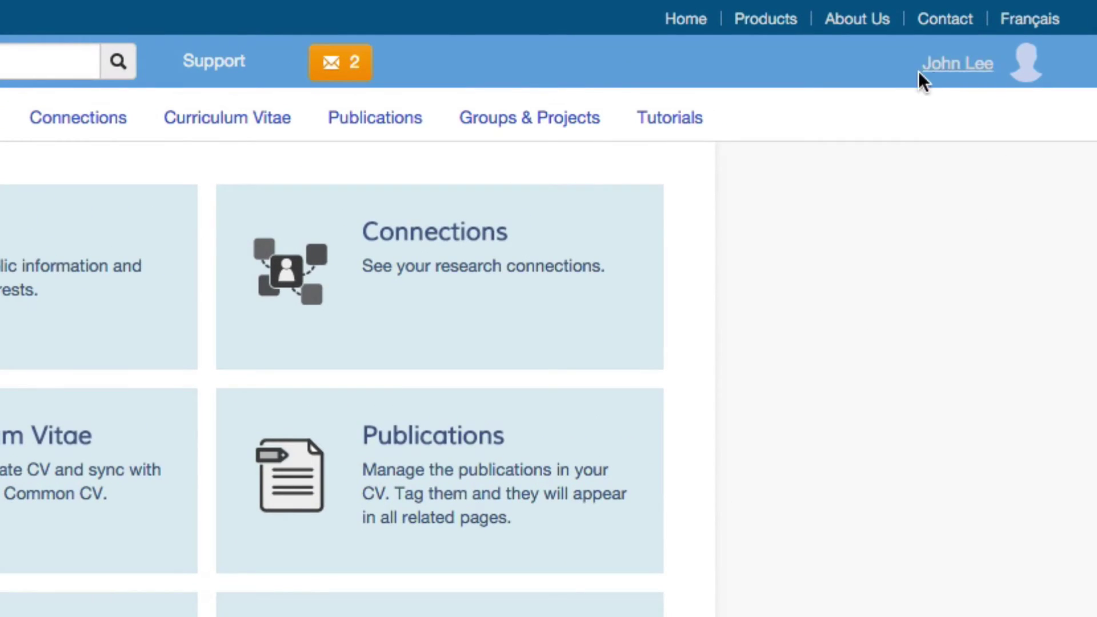
{"action": "left_click", "coordinate": [953, 74]}
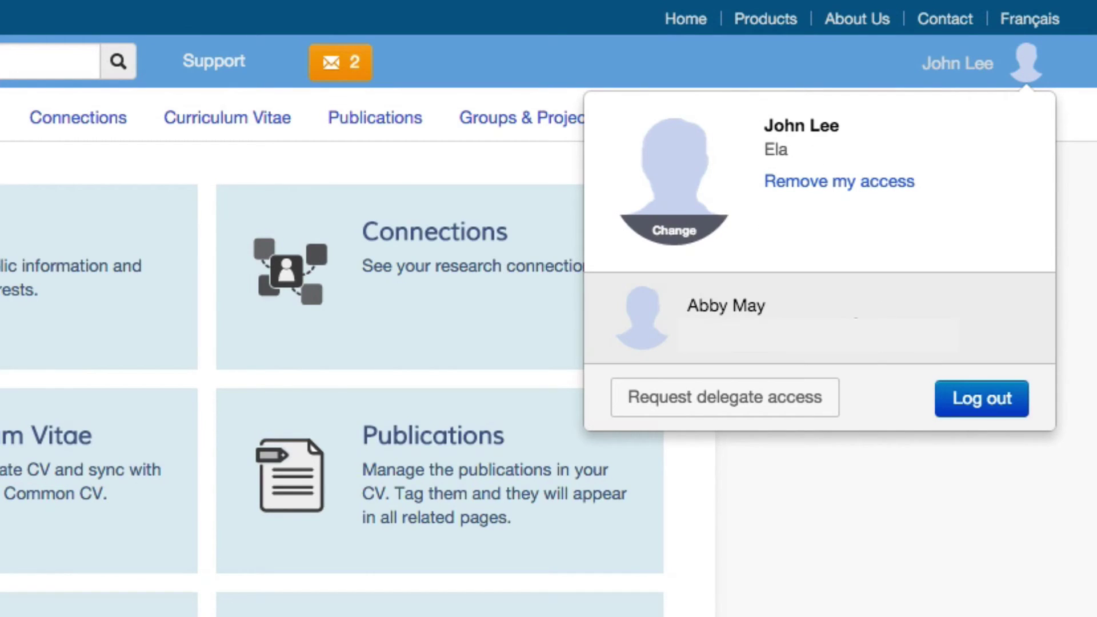
{"action": "left_click", "coordinate": [848, 328]}
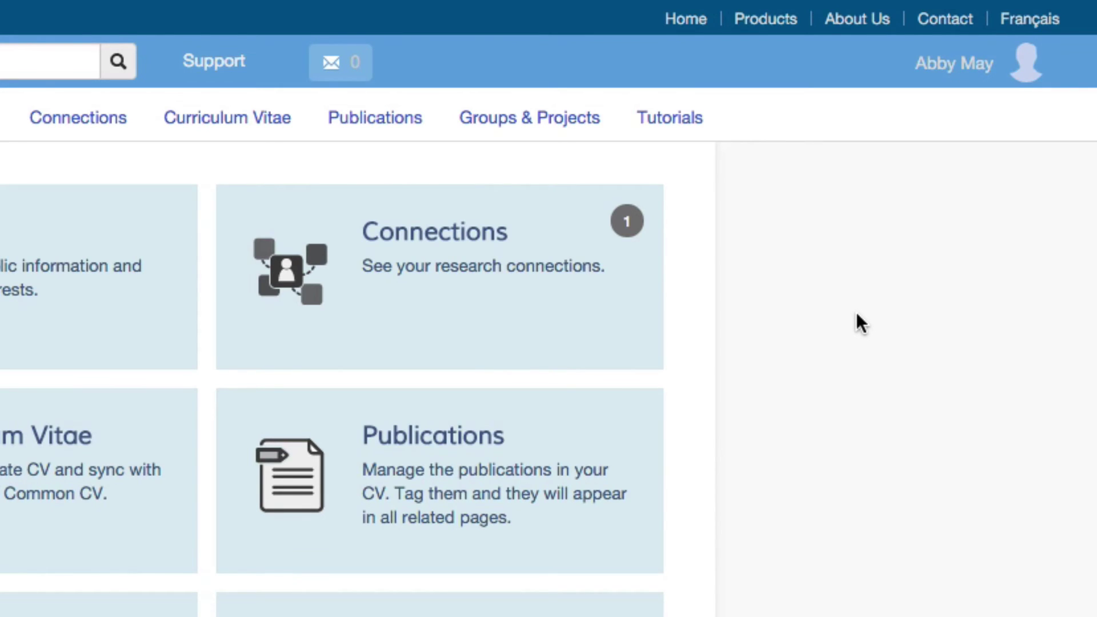
{"action": "left_click", "coordinate": [958, 75]}
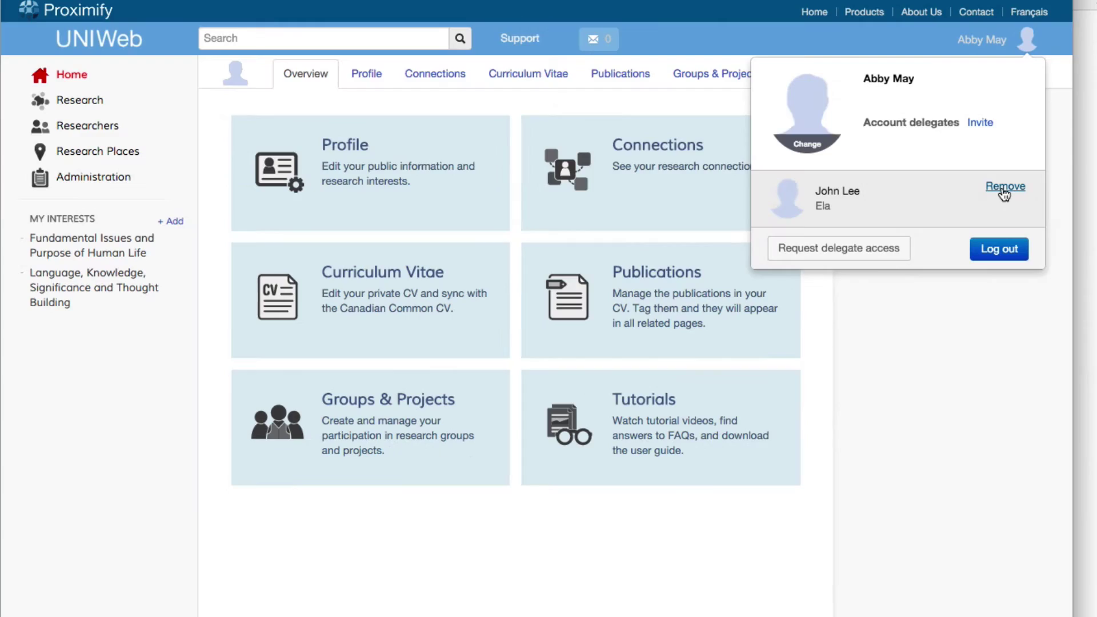
{"action": "left_click", "coordinate": [1004, 189]}
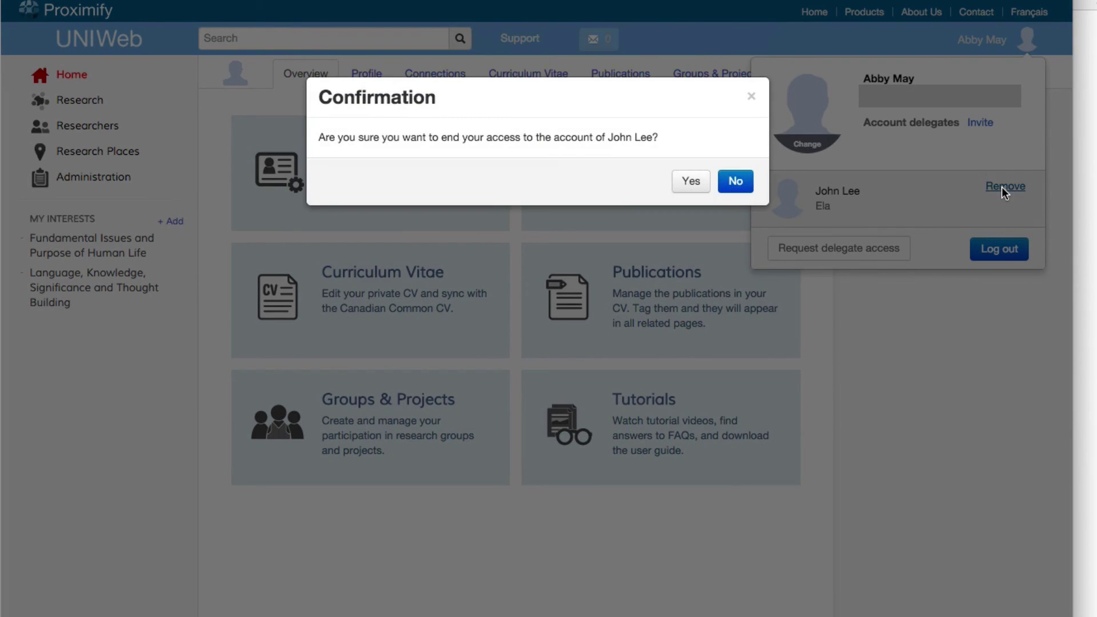
{"action": "left_click", "coordinate": [691, 183]}
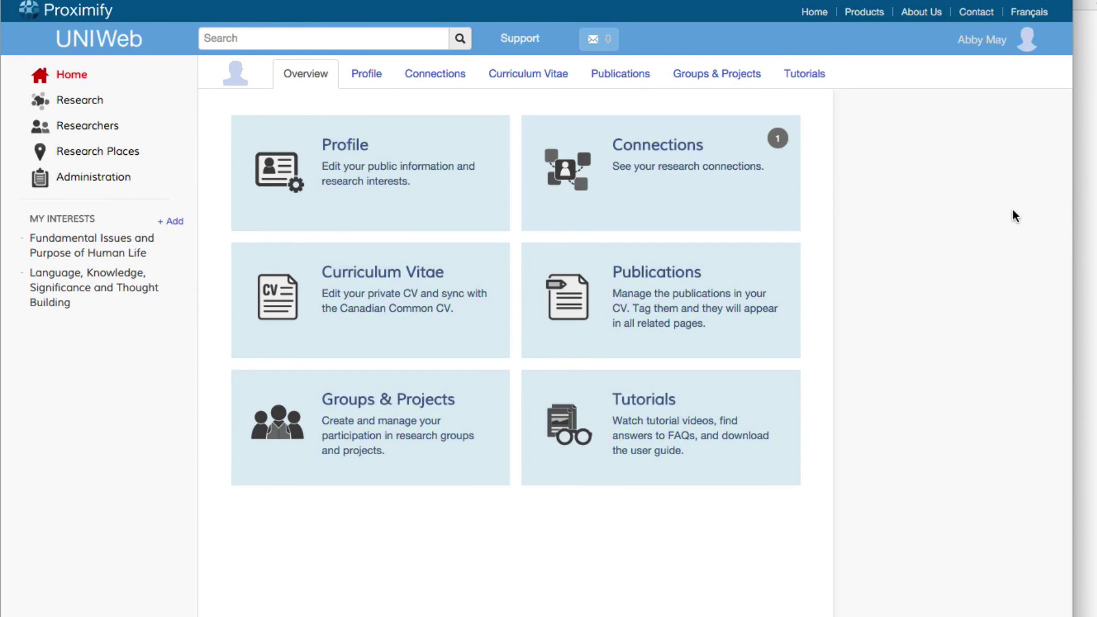